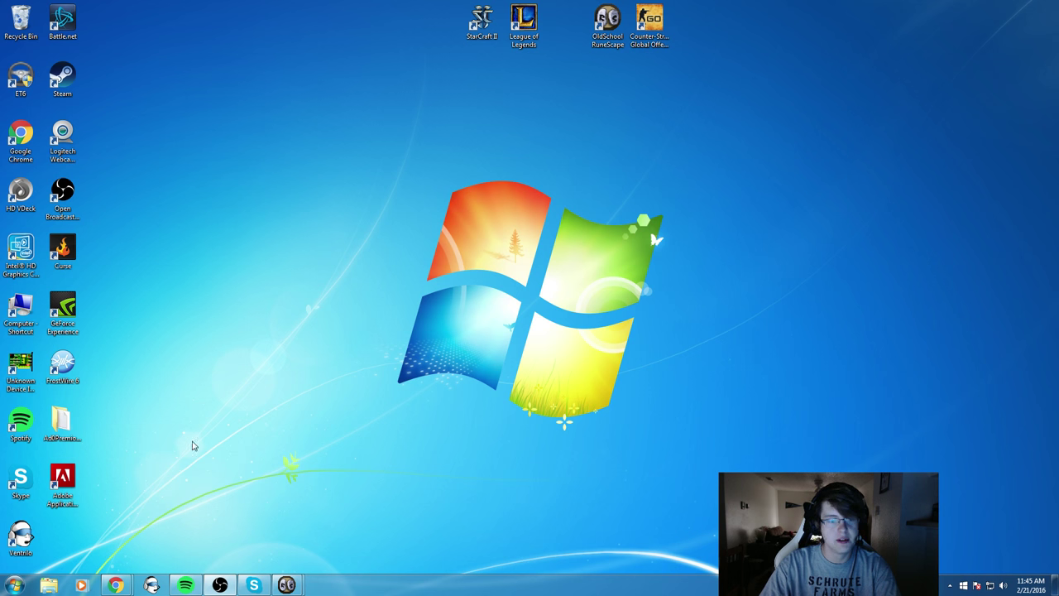
Step: Search 'mouse' from the Start menu to bring up the Mouse Properties dialog
click(6, 583)
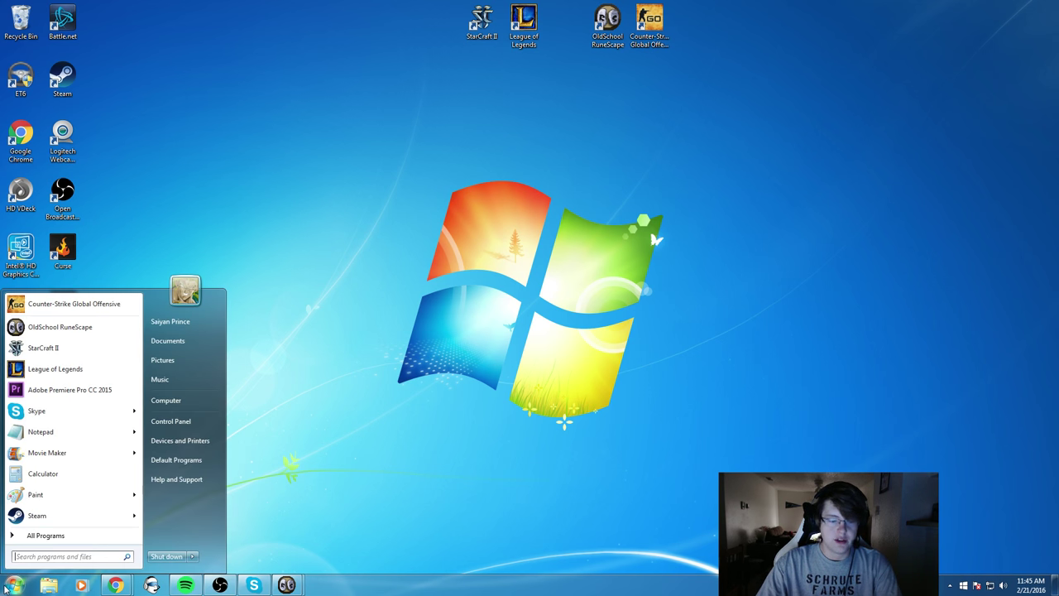
text(m)
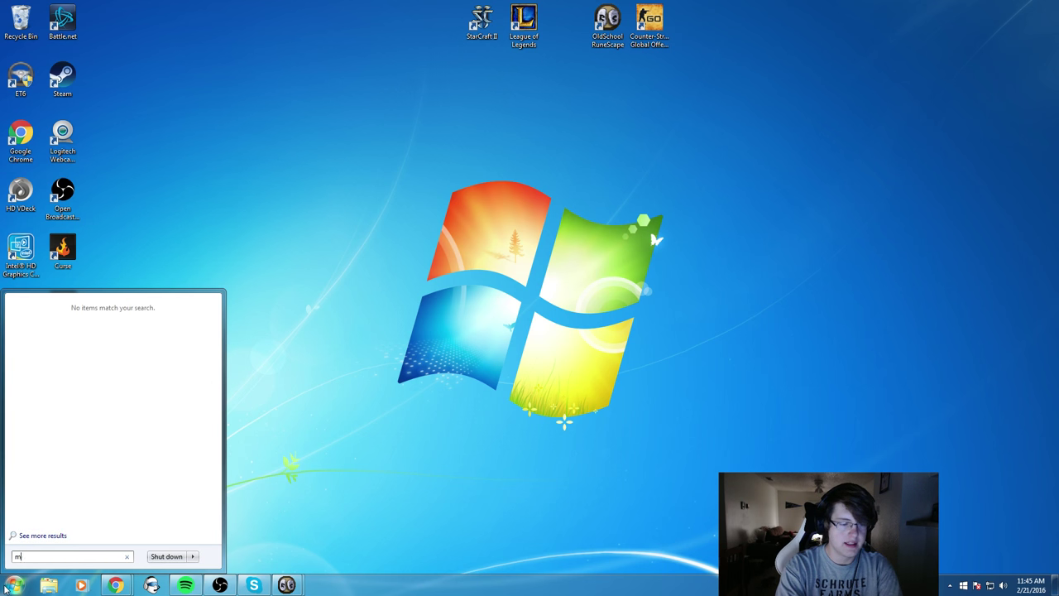
text(ouse)
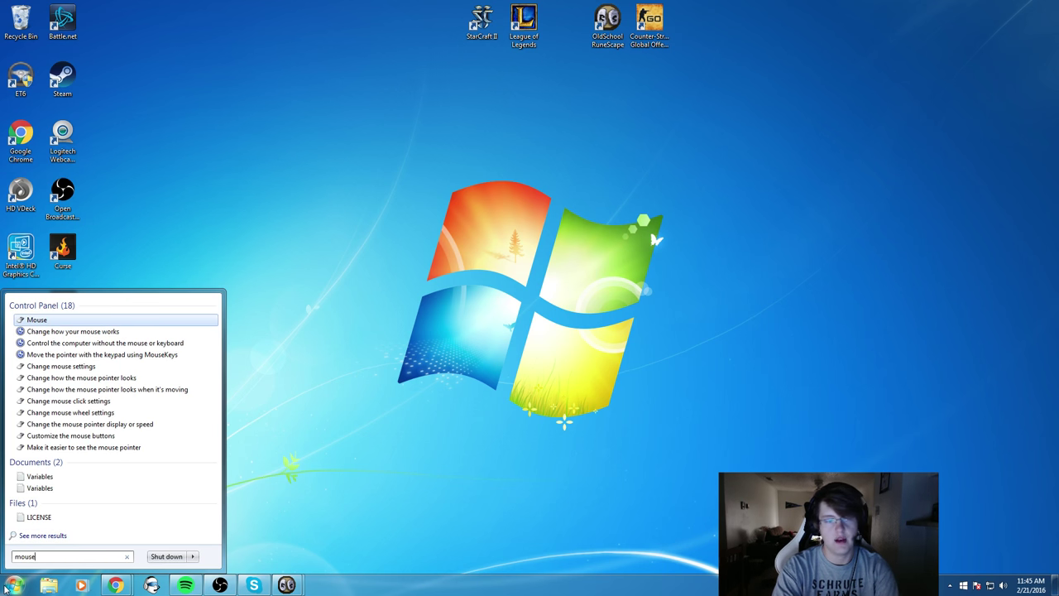
key(Return)
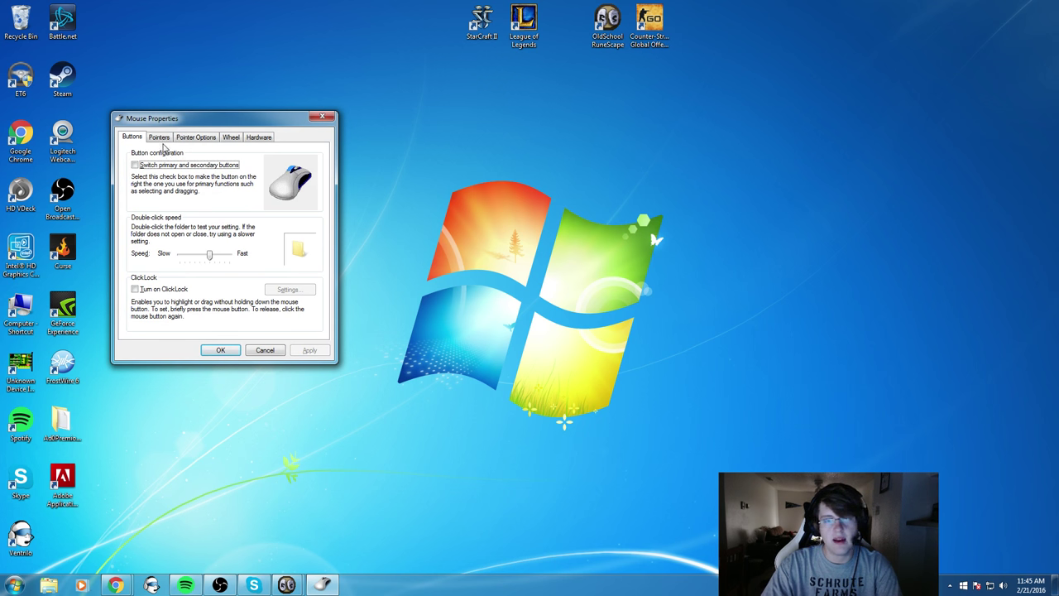
Step: Switch Mouse Properties to the Pointer Options tab
click(190, 138)
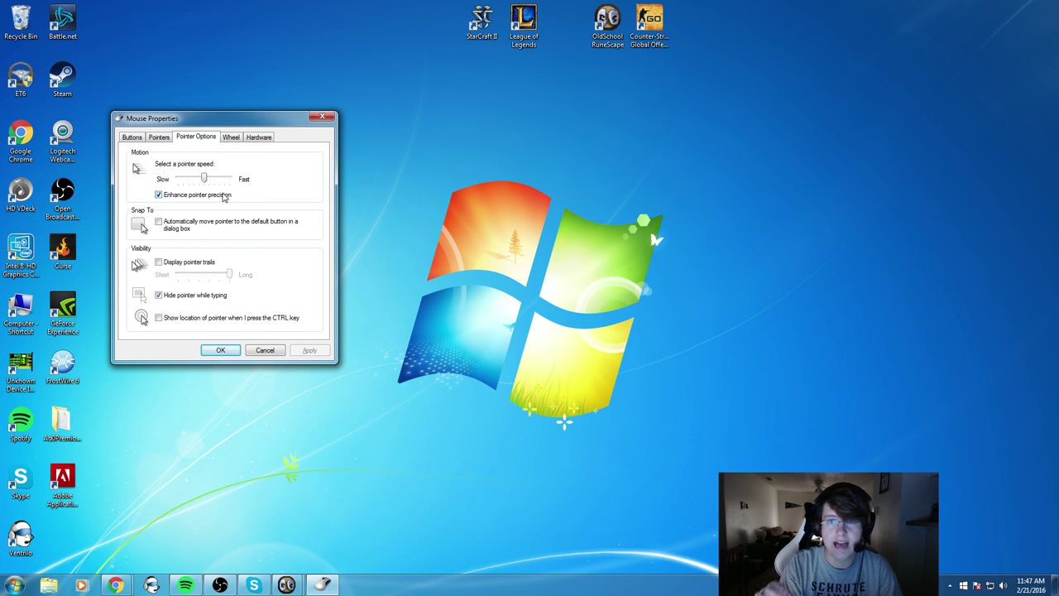
Step: Uncheck Enhance pointer precision, apply the change, and close the dialog with OK
click(223, 197)
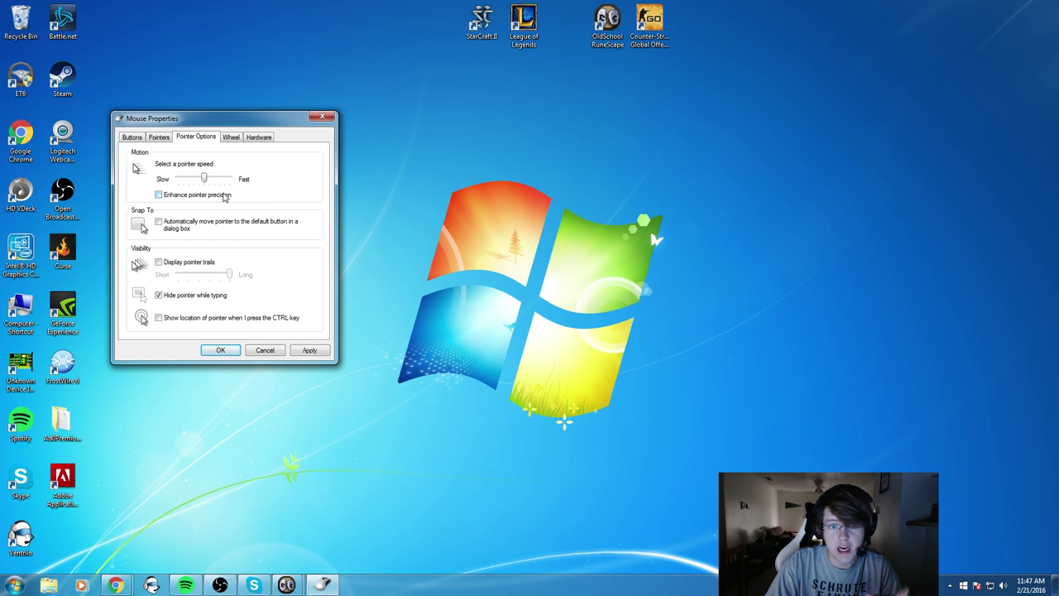
click(310, 351)
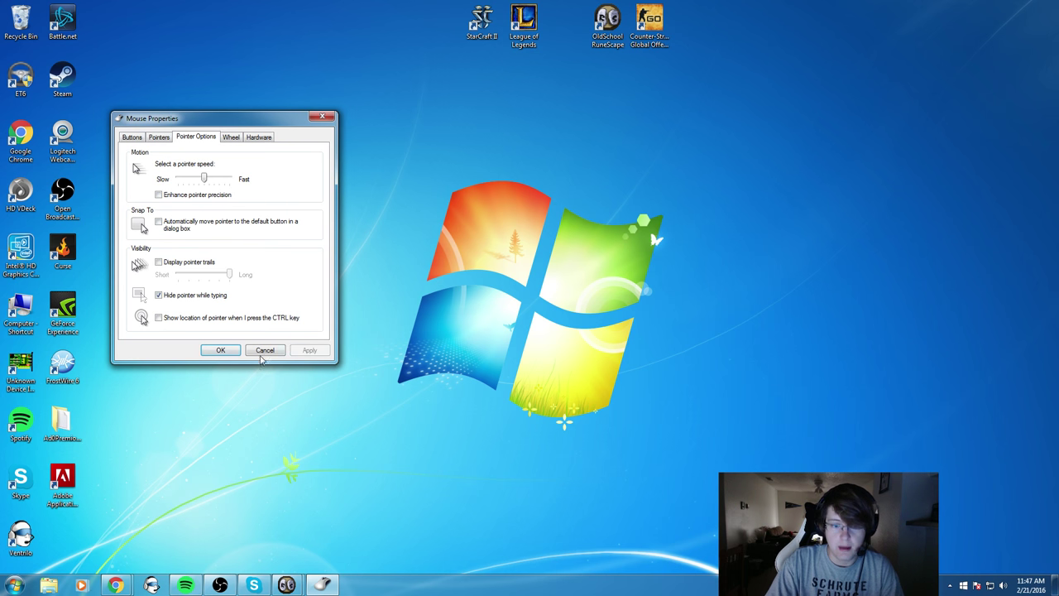
click(220, 350)
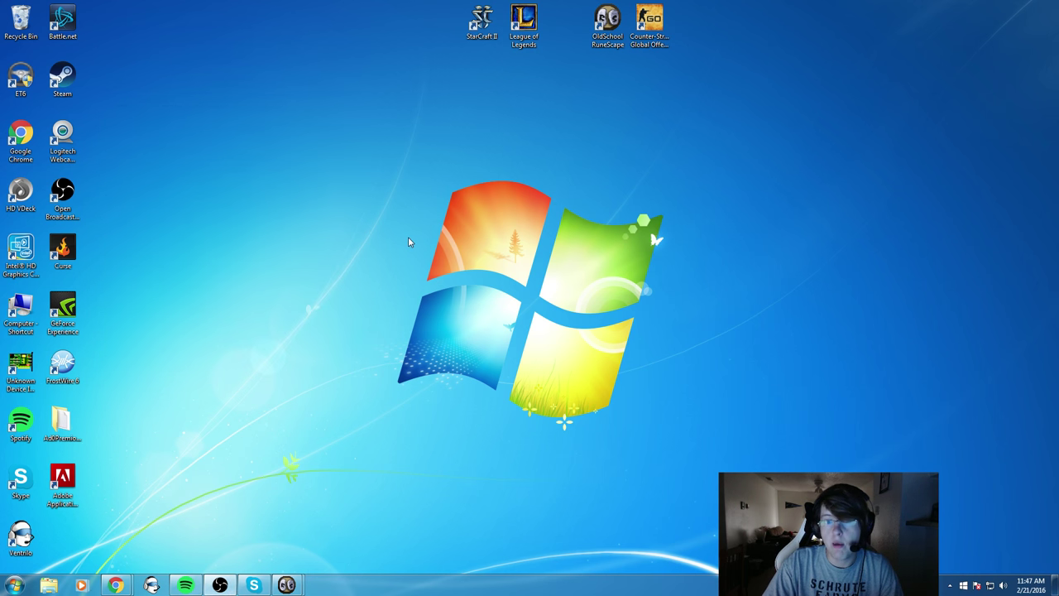